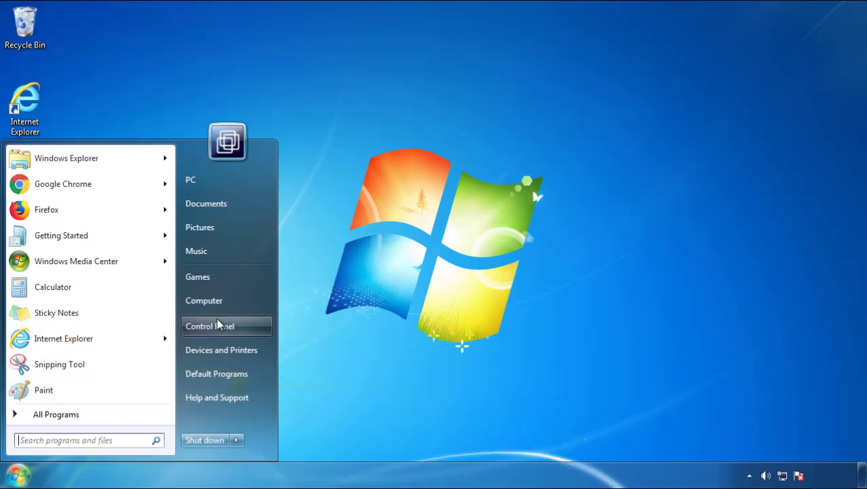
# Step: Open the installed-programs list in Control Panel, sorted newest installs first
pyautogui.click(217, 325)
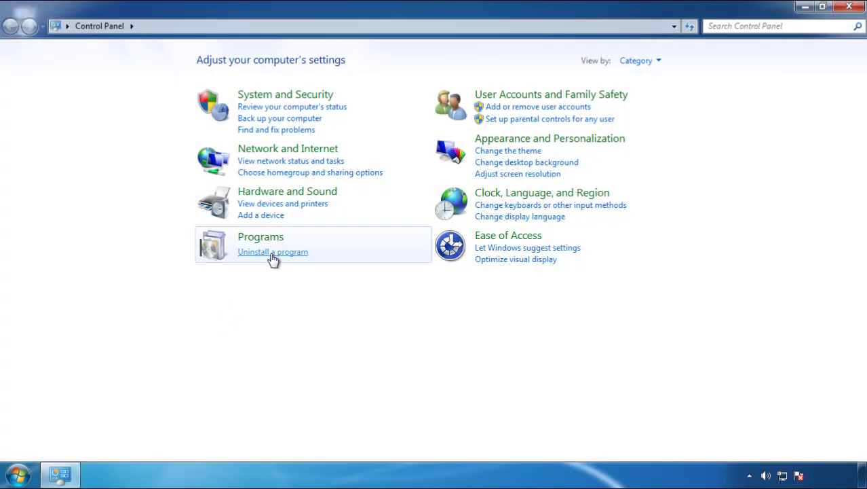
pyautogui.click(270, 255)
pyautogui.click(511, 129)
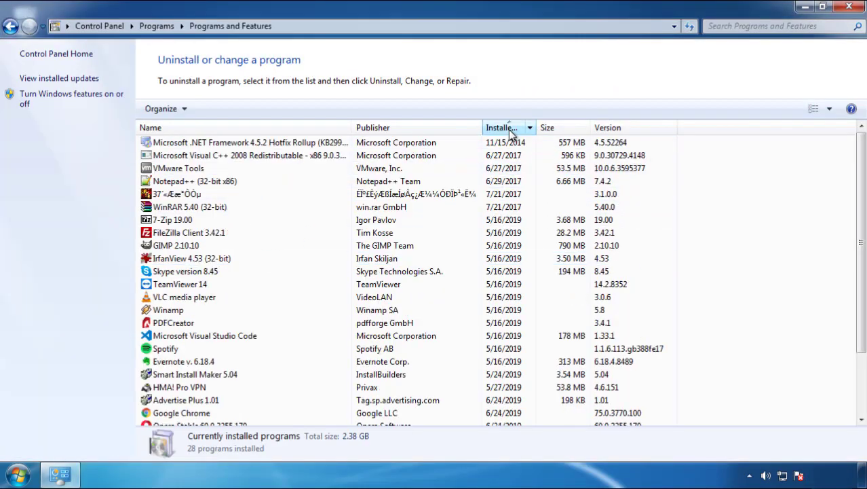
pyautogui.click(510, 129)
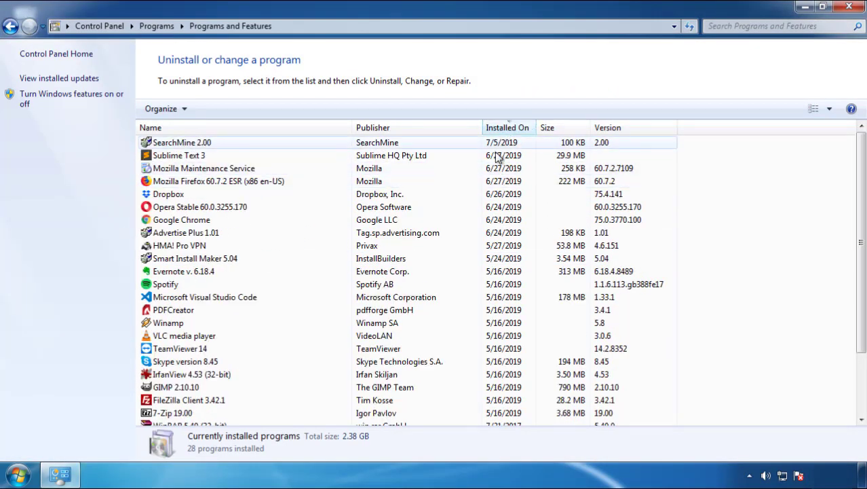
# Step: Uninstall SearchMine 2.00 and finish its uninstaller
pyautogui.click(181, 144)
pyautogui.click(216, 109)
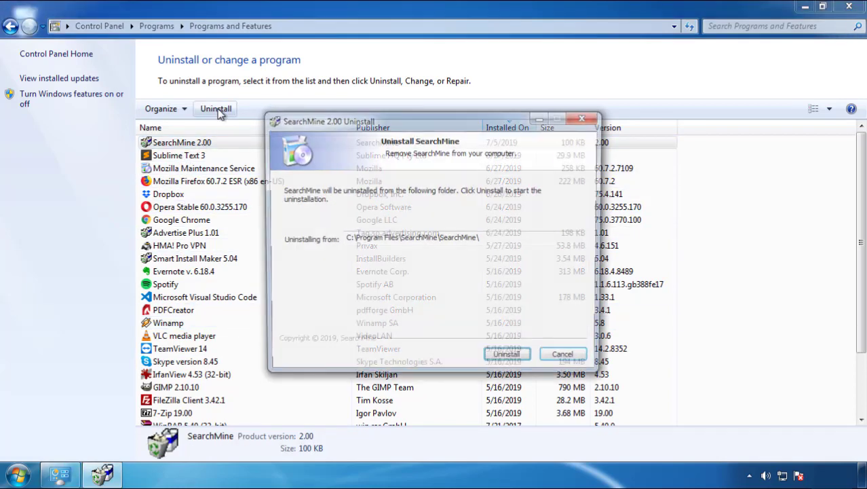
pyautogui.click(503, 357)
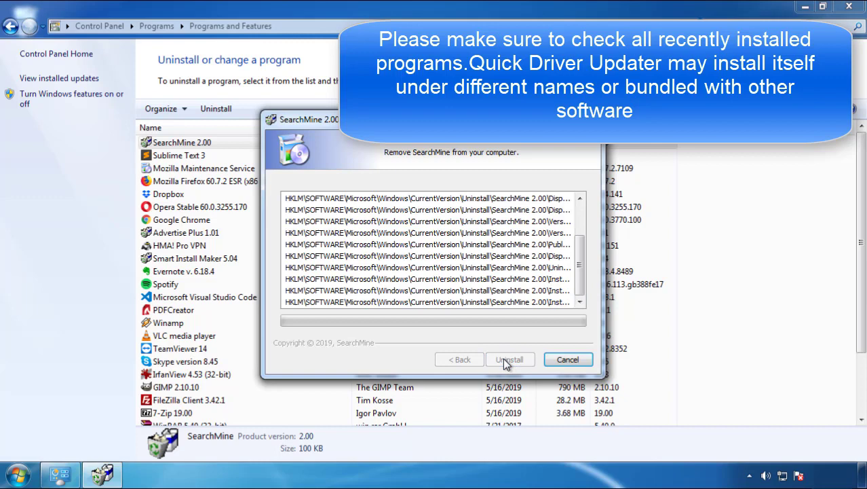
pyautogui.click(509, 360)
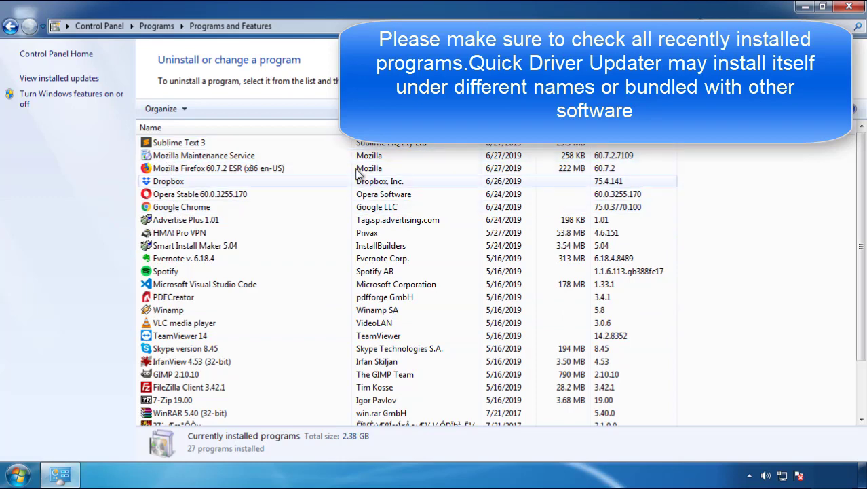
# Step: Close Programs and Features and restart the PC from the Start menu's power options
pyautogui.click(850, 8)
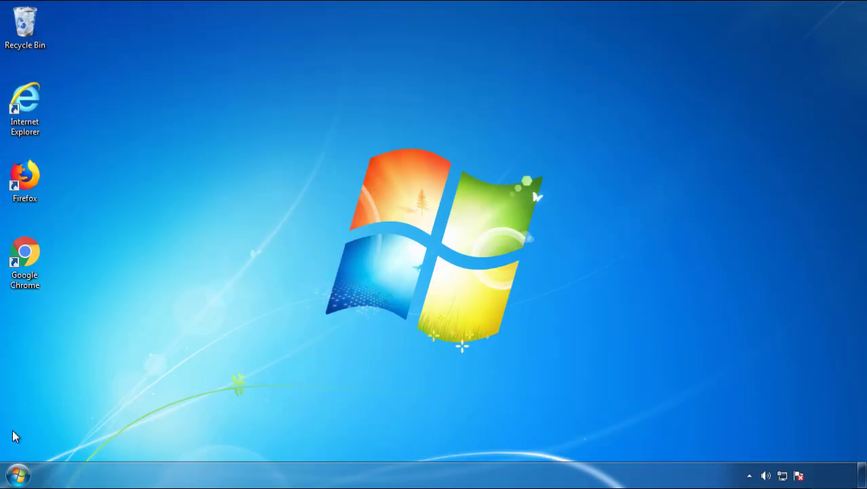
pyautogui.click(17, 475)
pyautogui.click(236, 440)
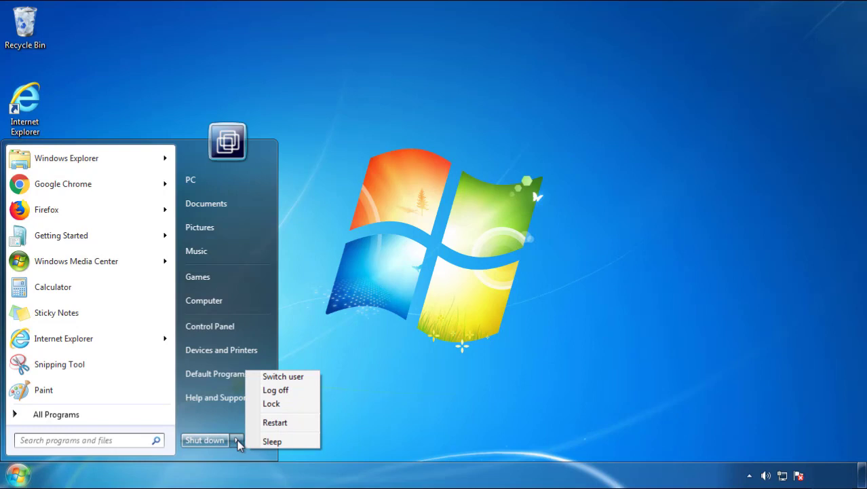
pyautogui.click(449, 372)
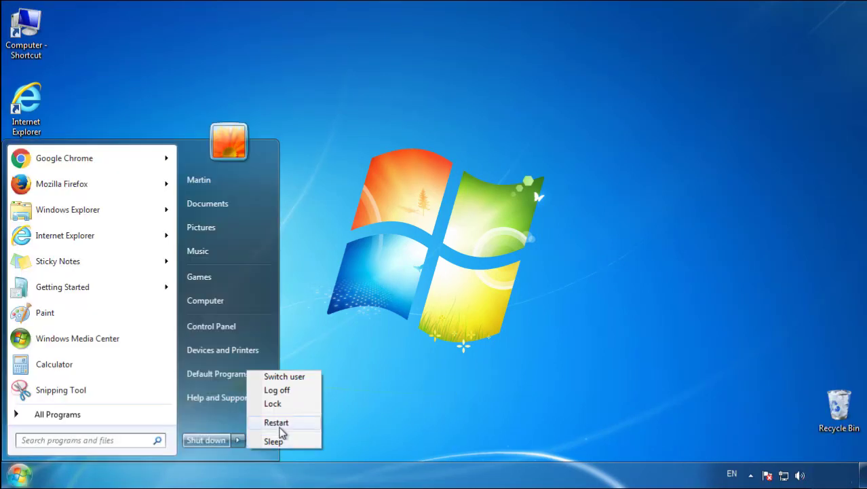
pyautogui.click(281, 424)
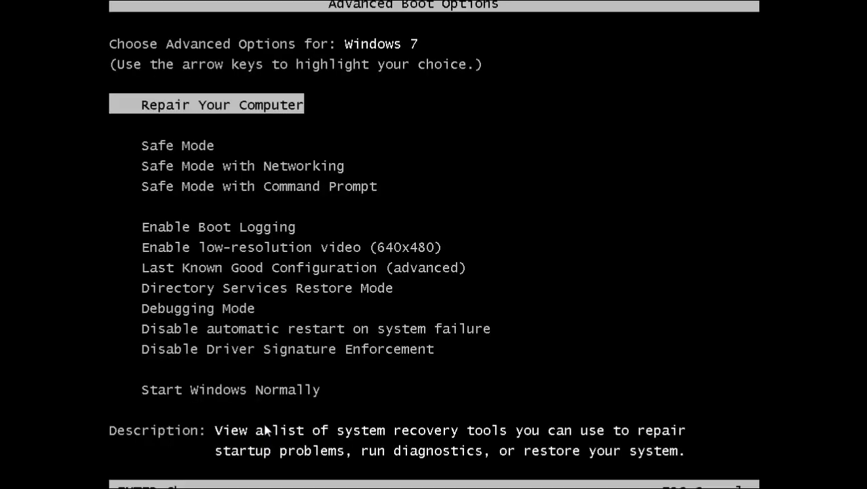
# Step: Boot Windows into Safe Mode and launch Firefox, declining the default-browser prompt
pyautogui.press('Down')
pyautogui.press('Return')
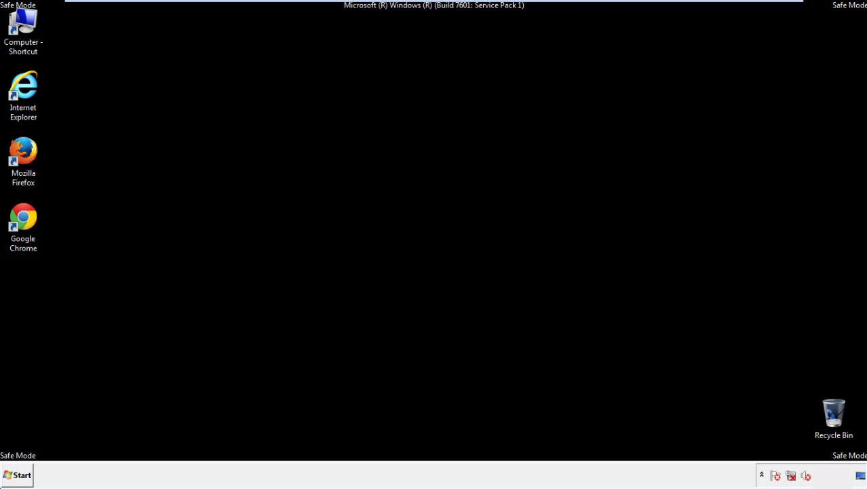
pyautogui.doubleClick(32, 157)
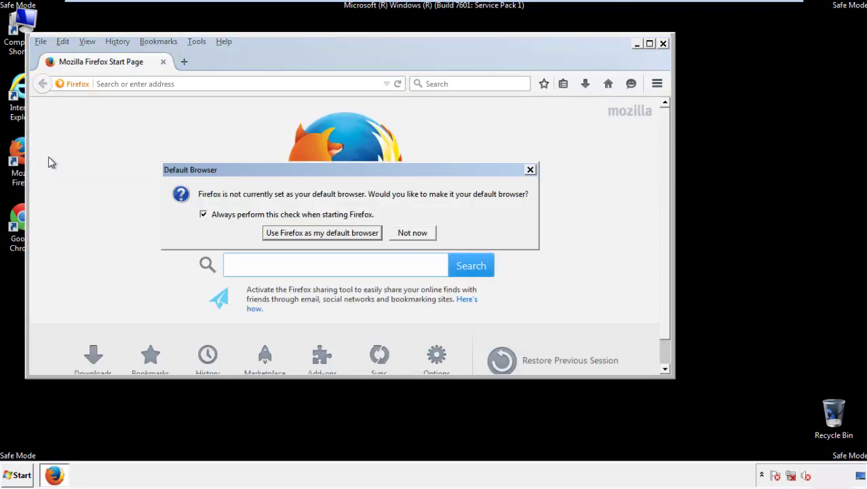
pyautogui.click(414, 233)
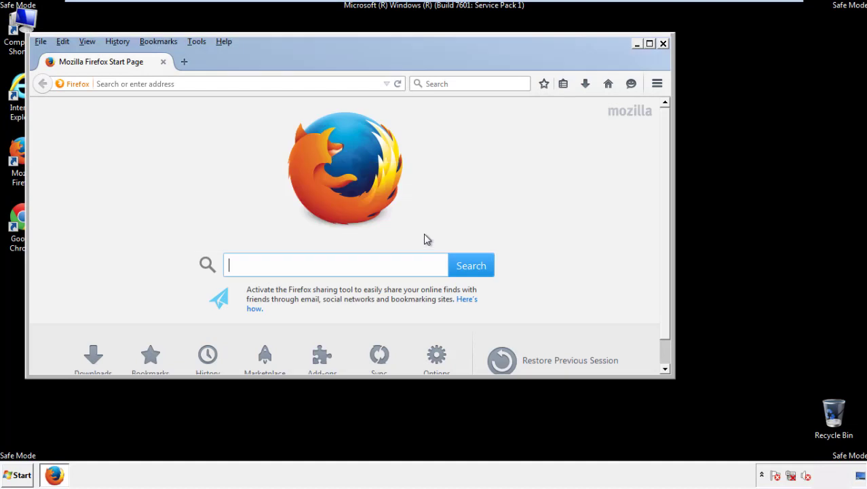
# Step: Make Firefox's menu bar visible
pyautogui.rightClick(267, 58)
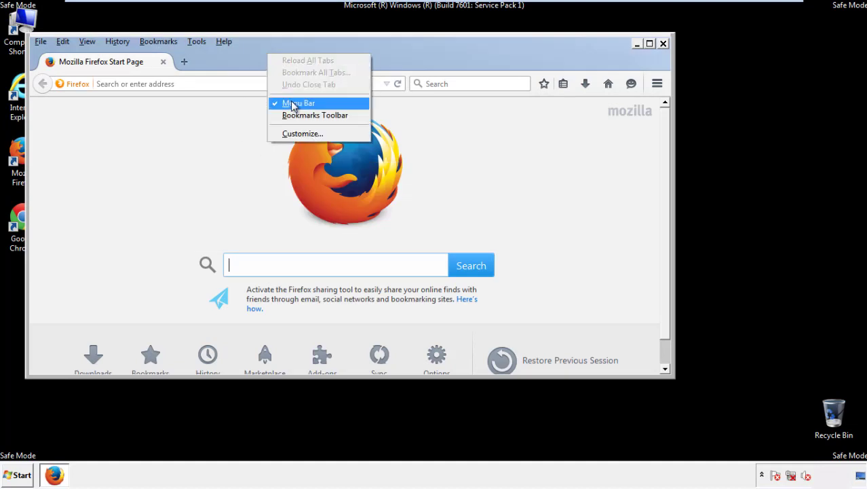
pyautogui.click(290, 102)
pyautogui.rightClick(273, 56)
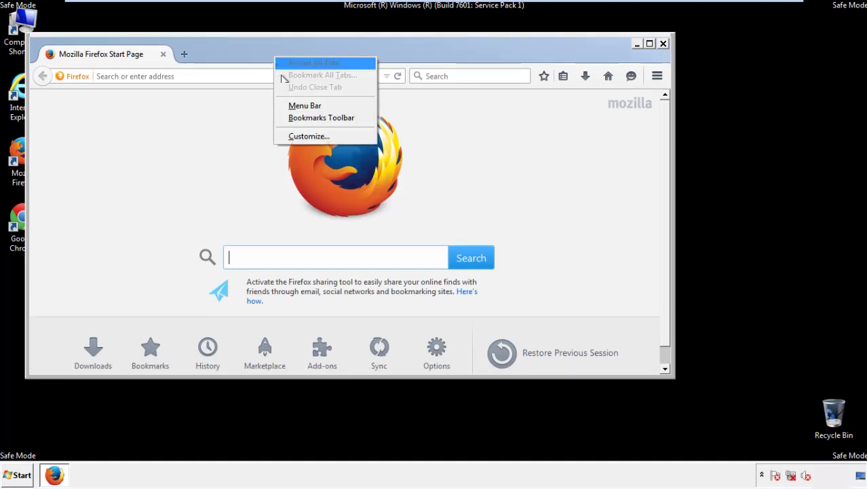
pyautogui.click(291, 106)
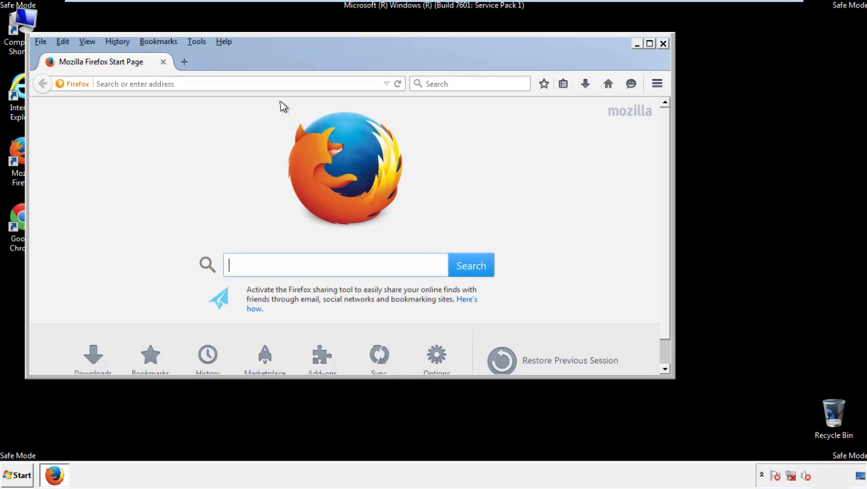
# Step: Set Clear Recent History to Everything with all data types, including Site Preferences, checked
pyautogui.click(119, 42)
pyautogui.click(130, 68)
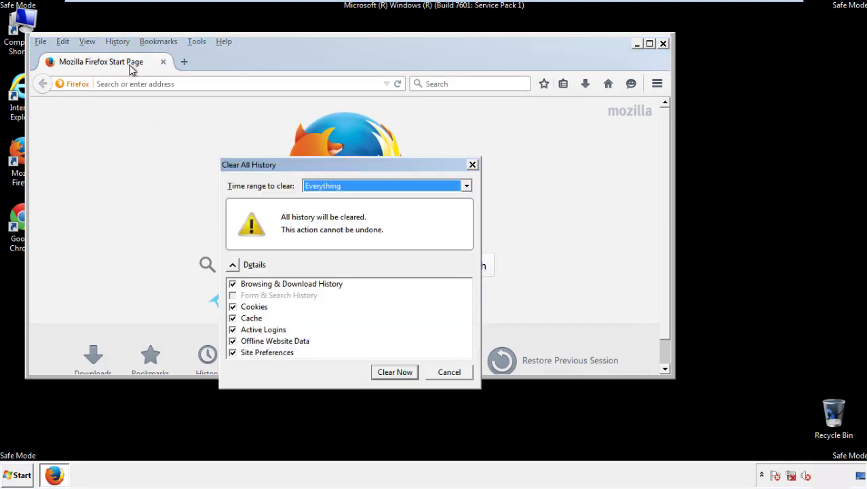
pyautogui.click(322, 187)
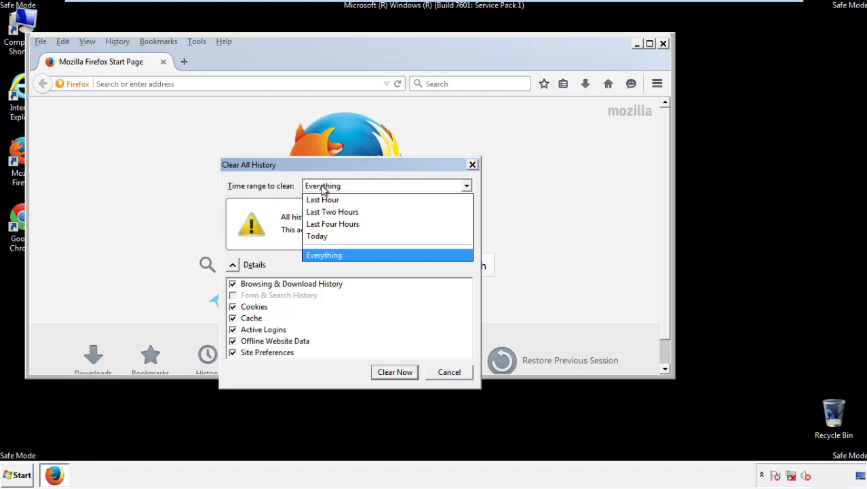
pyautogui.click(324, 252)
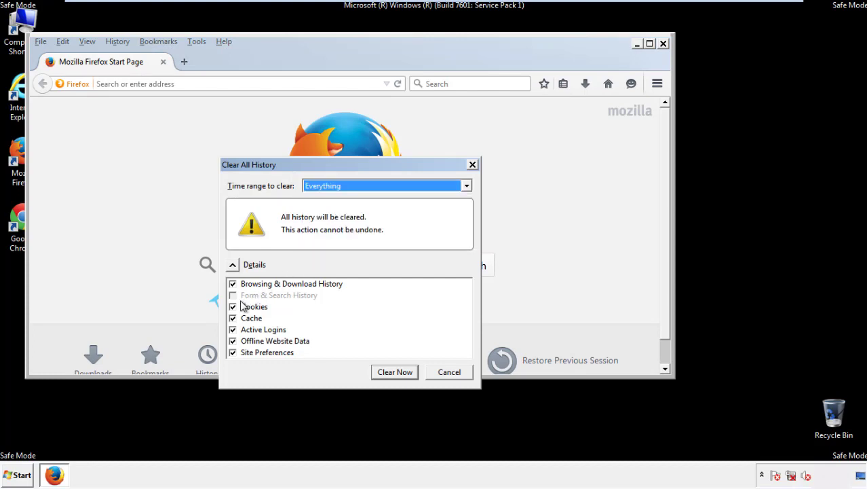
pyautogui.click(232, 341)
pyautogui.click(232, 342)
pyautogui.click(232, 353)
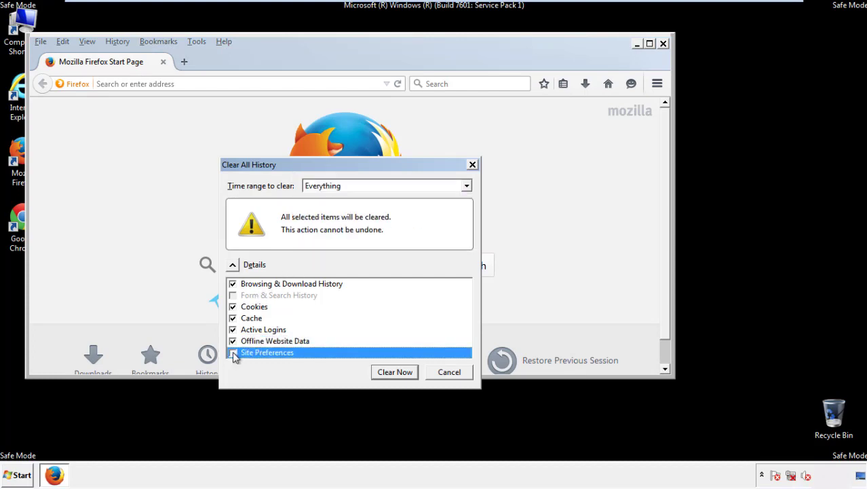
pyautogui.click(233, 353)
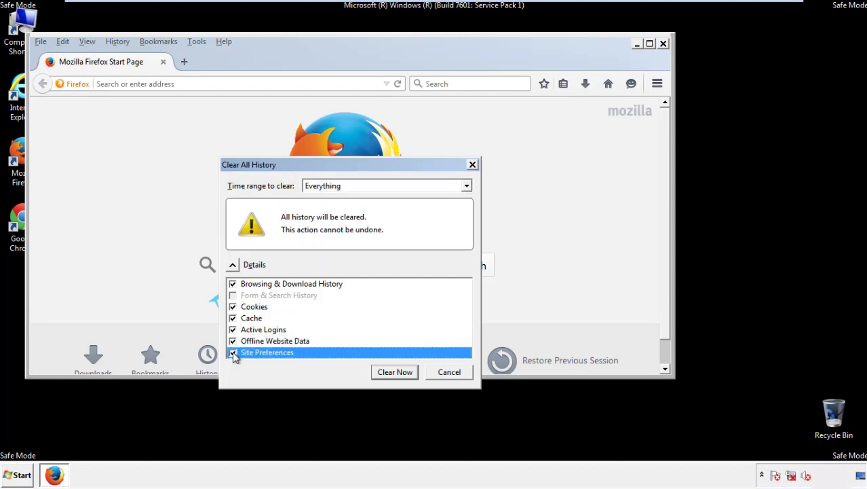
# Step: Clear all Firefox history, then refresh Firefox to defaults from Troubleshooting Information
pyautogui.click(394, 372)
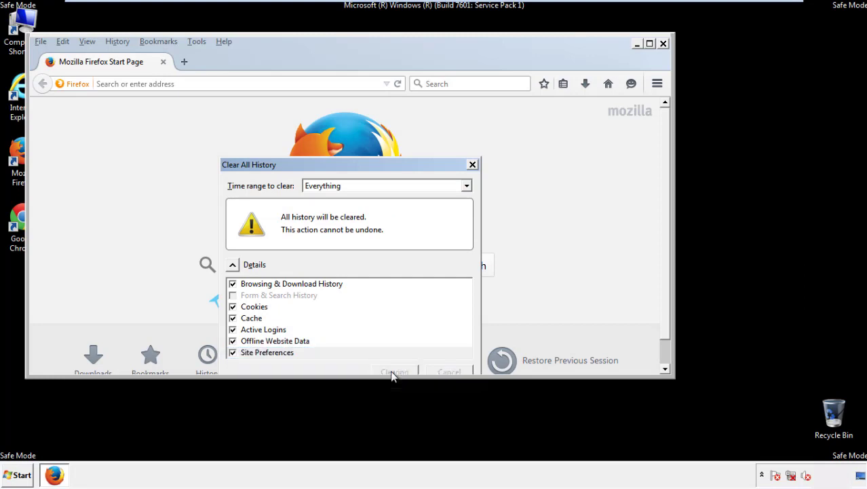
pyautogui.click(224, 41)
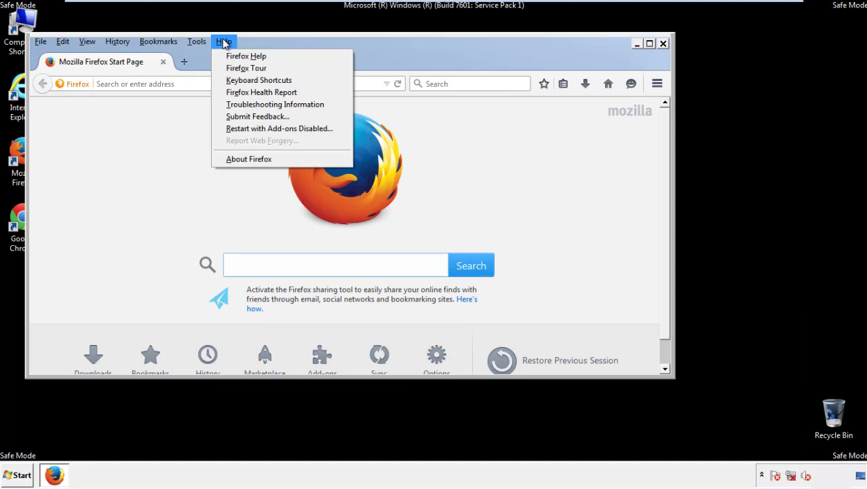
pyautogui.click(251, 104)
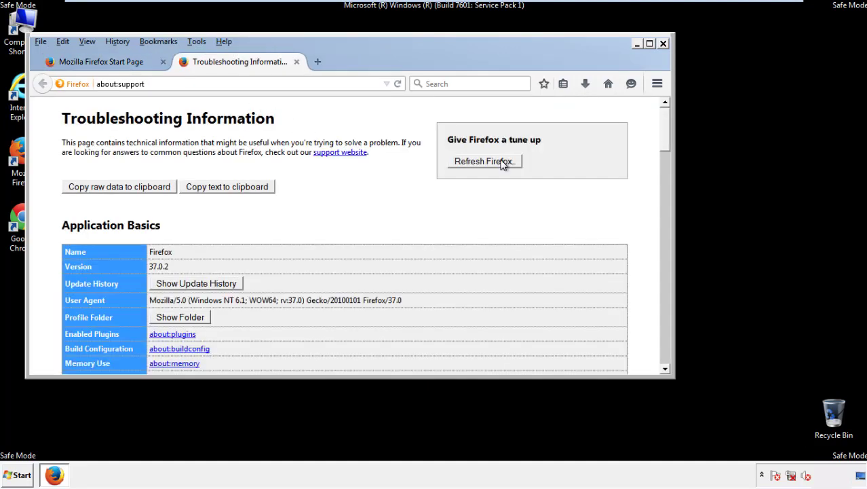
pyautogui.click(503, 163)
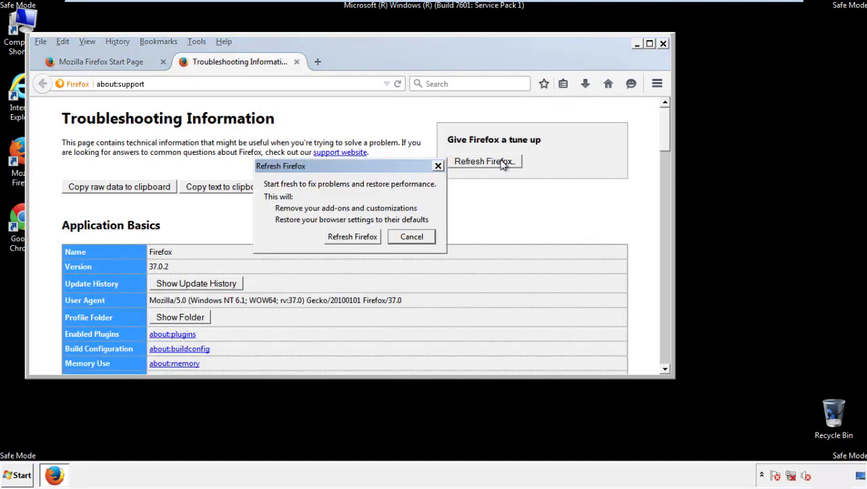
pyautogui.click(354, 237)
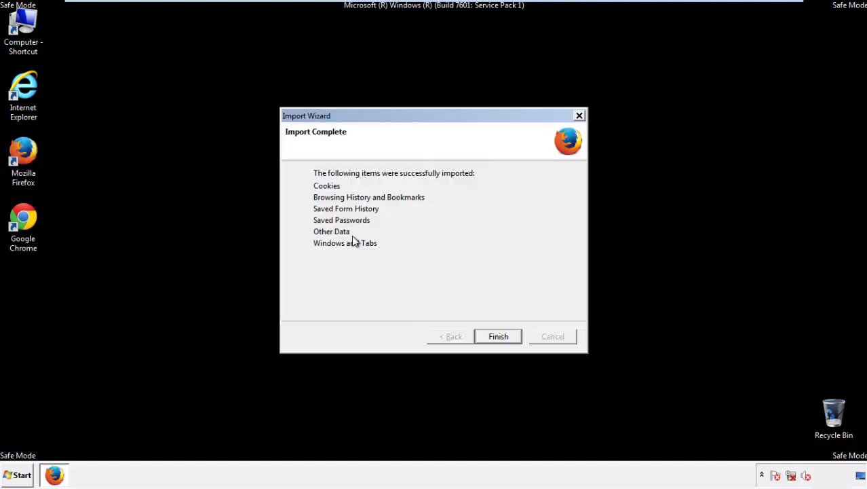
# Step: Finish the import wizard, decline the default-browser prompt, and close Firefox
pyautogui.click(498, 336)
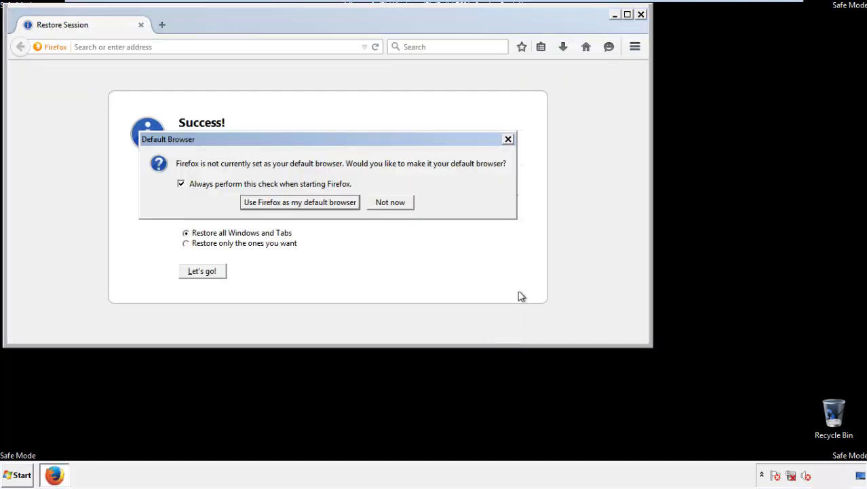
pyautogui.click(391, 203)
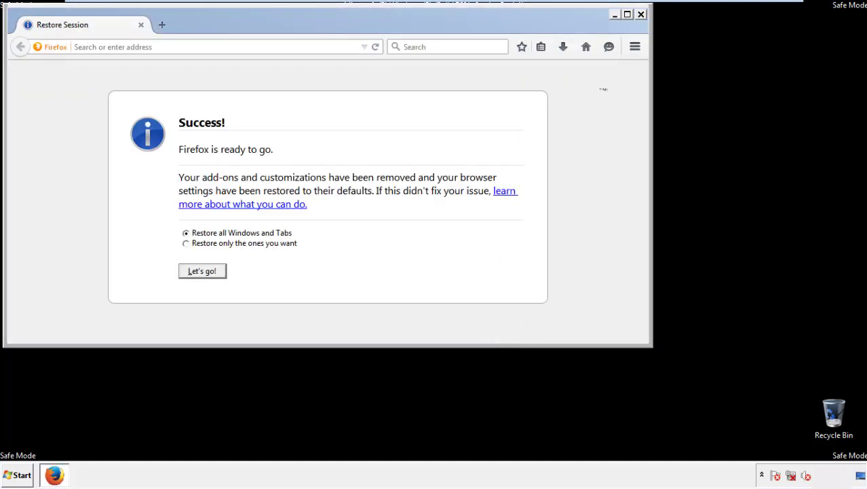
pyautogui.click(641, 15)
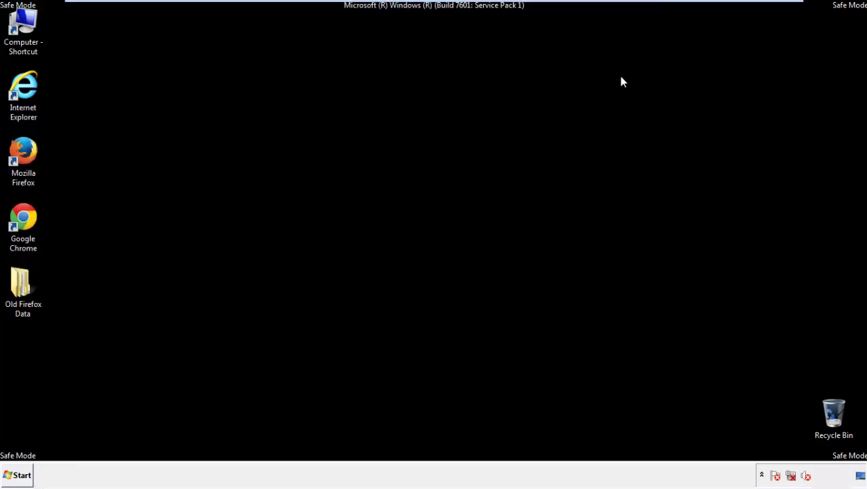
# Step: Launch Chrome, silence its default-browser prompt permanently, and go to History via Settings
pyautogui.click(21, 216)
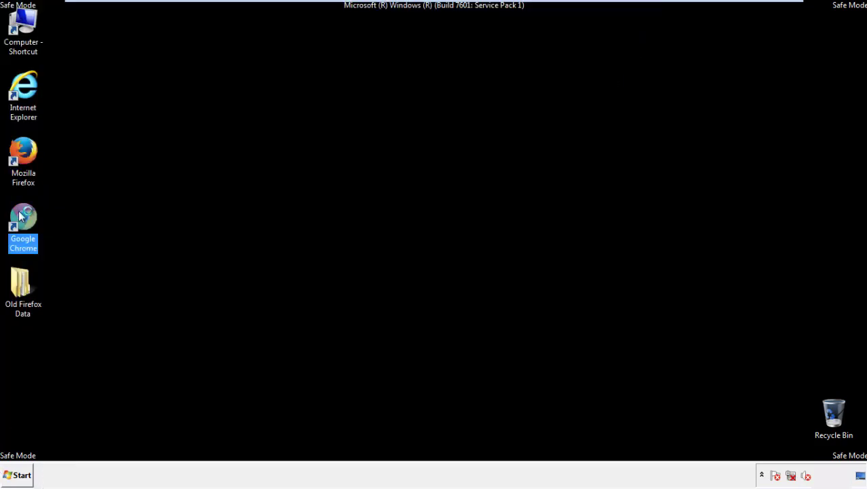
pyautogui.doubleClick(21, 216)
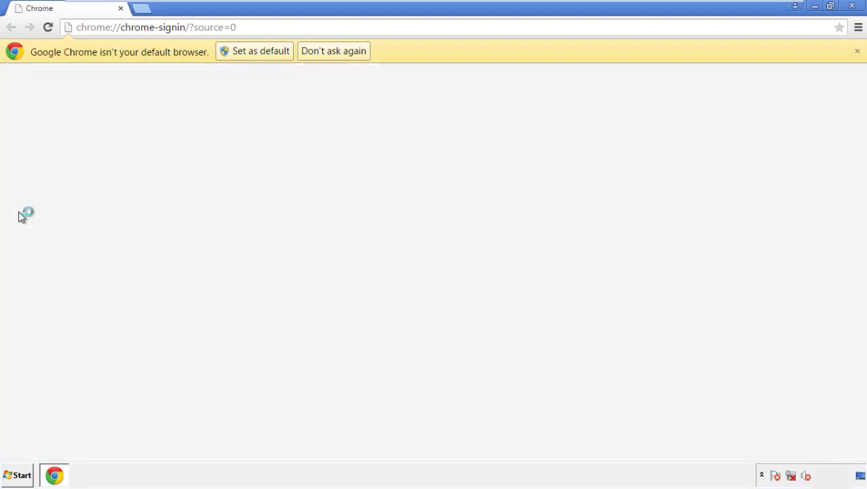
pyautogui.click(348, 52)
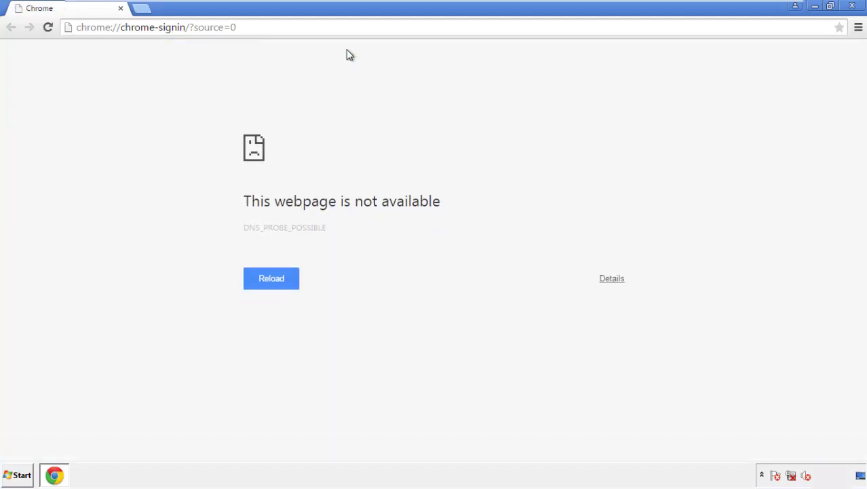
pyautogui.click(860, 31)
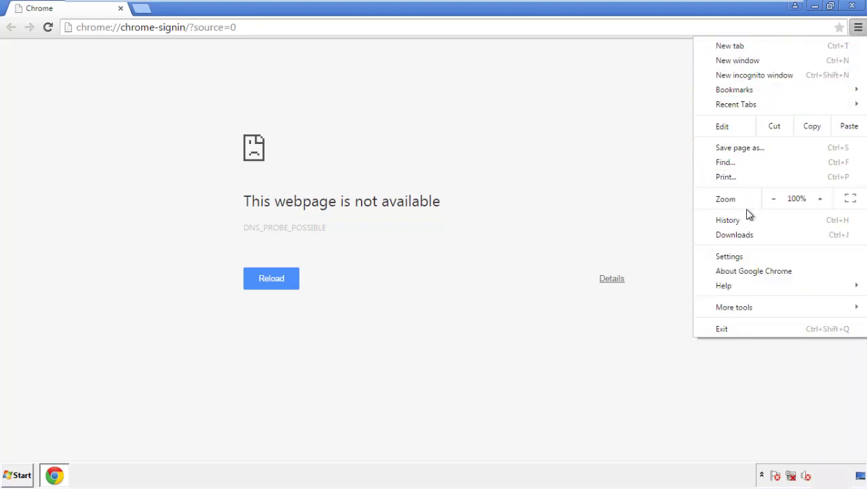
pyautogui.click(734, 256)
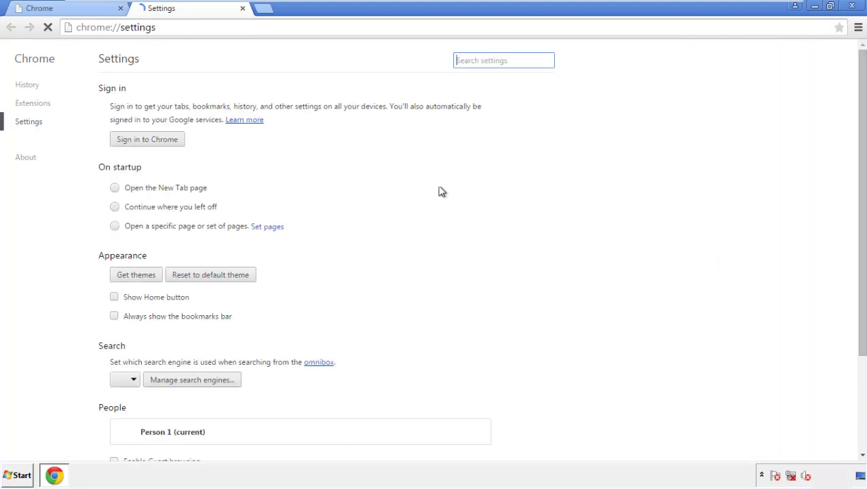
pyautogui.click(30, 86)
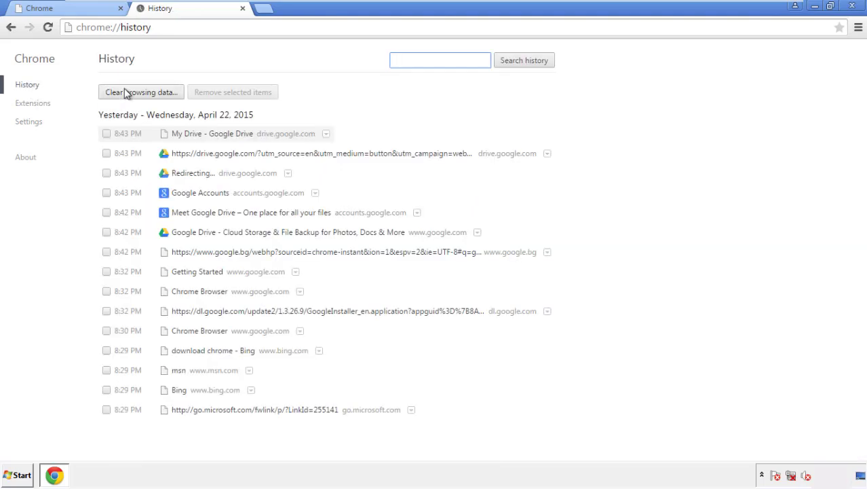
# Step: Clear Chrome's browsing data from the beginning of time, including autofill form data
pyautogui.click(130, 94)
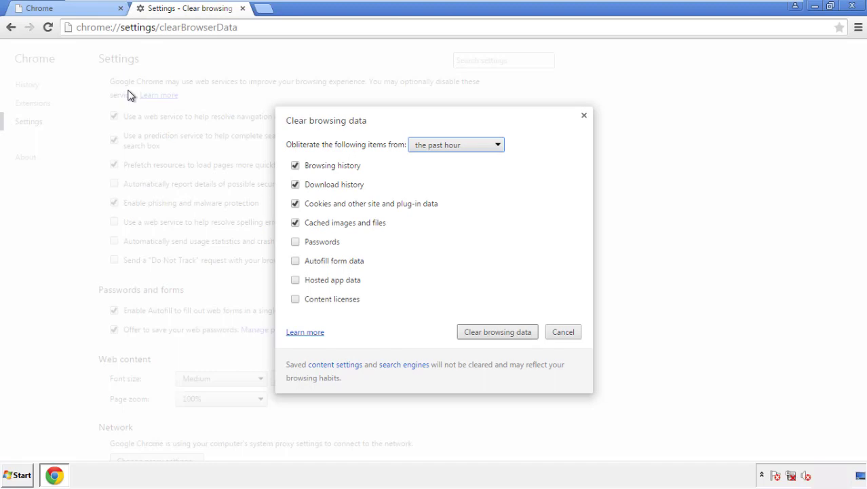
pyautogui.click(436, 146)
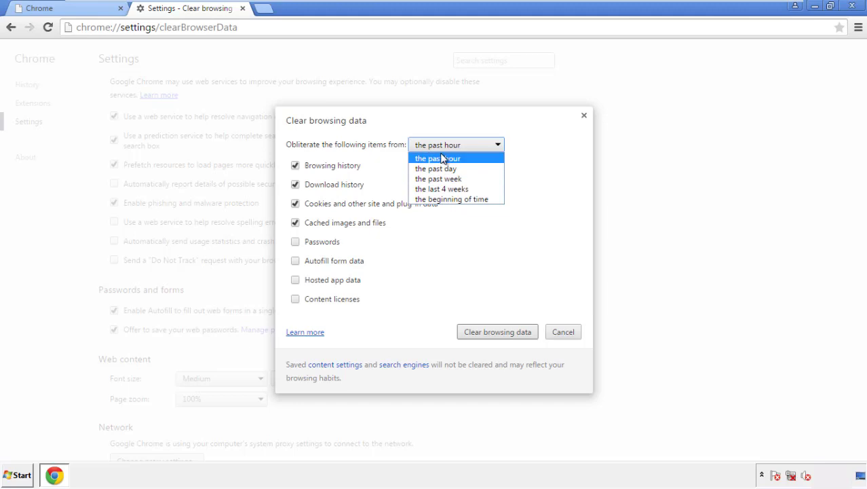
pyautogui.click(434, 201)
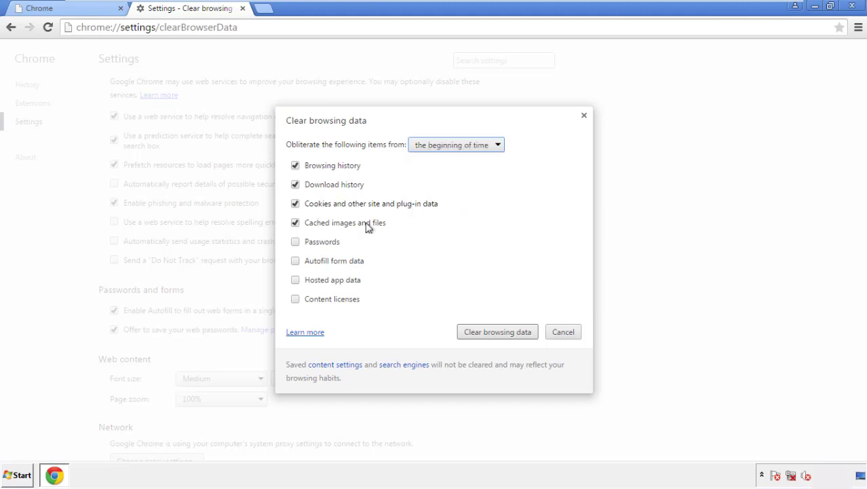
pyautogui.click(300, 262)
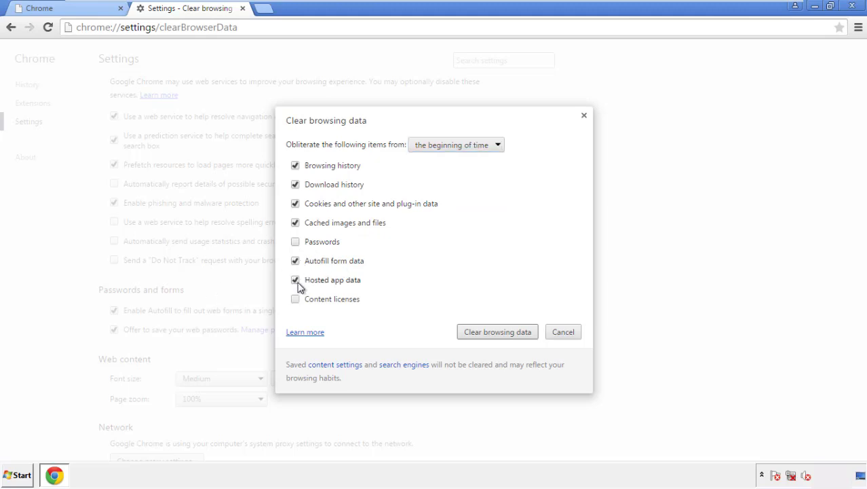
pyautogui.click(484, 332)
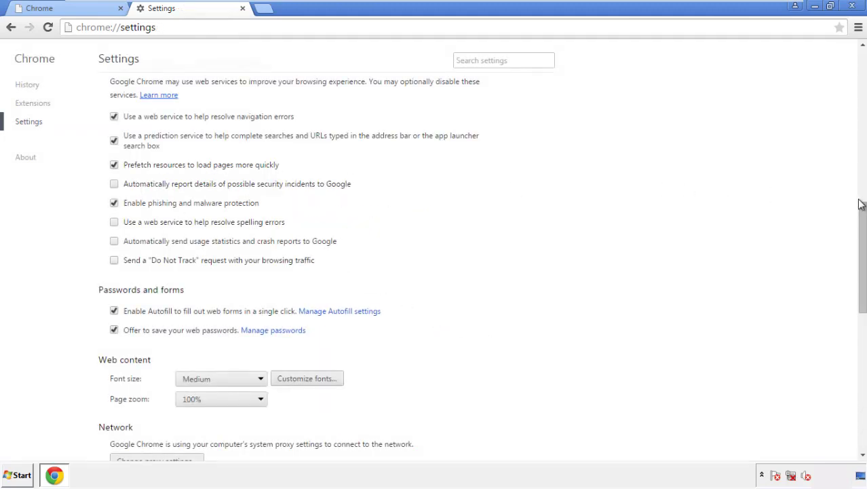
# Step: Reset Chrome's settings to defaults, close Chrome, and deselect the desktop icons
pyautogui.moveTo(860, 204); pyautogui.dragTo(858, 377)
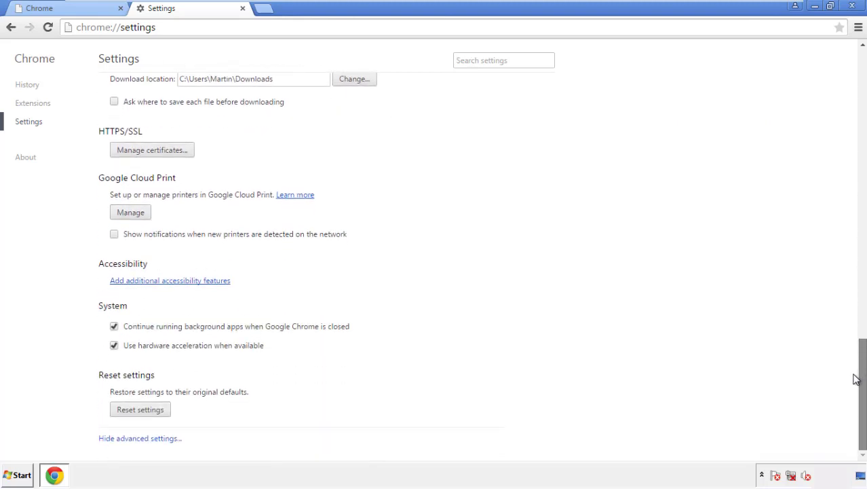
pyautogui.click(165, 412)
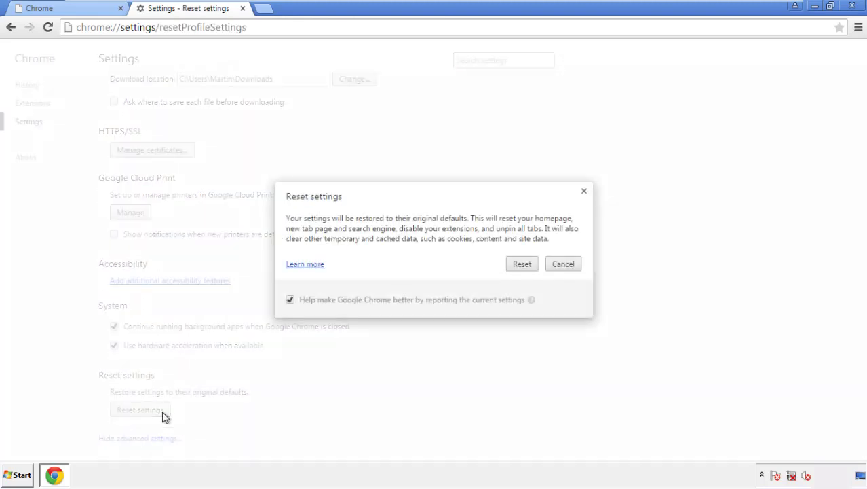
pyautogui.click(522, 264)
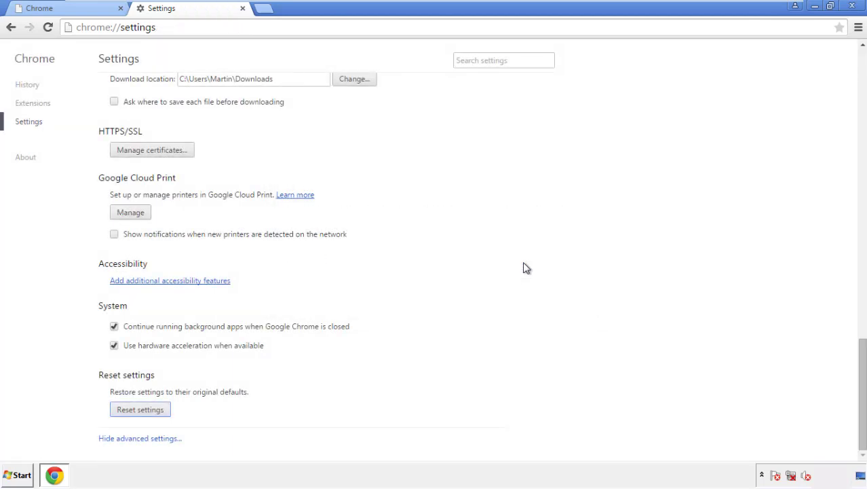
pyautogui.click(848, 5)
pyautogui.click(468, 220)
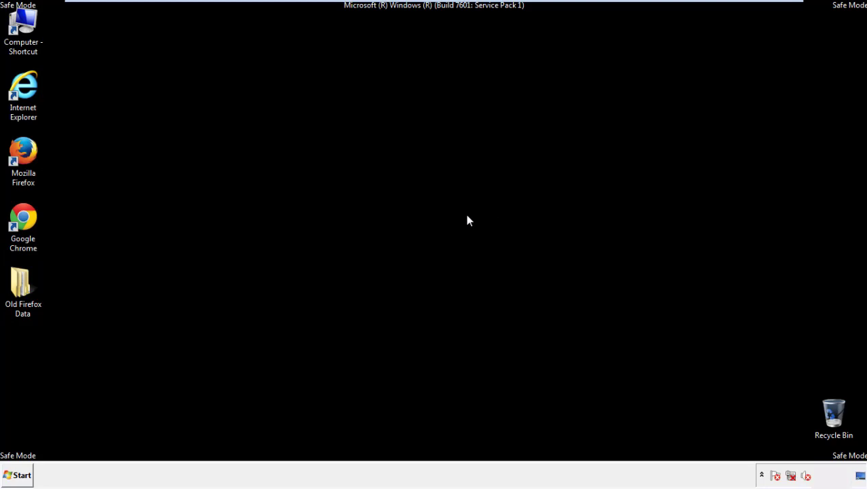
# Step: Remove the Search Mine extension in Firefox's Add-ons manager and close Firefox
pyautogui.doubleClick(33, 168)
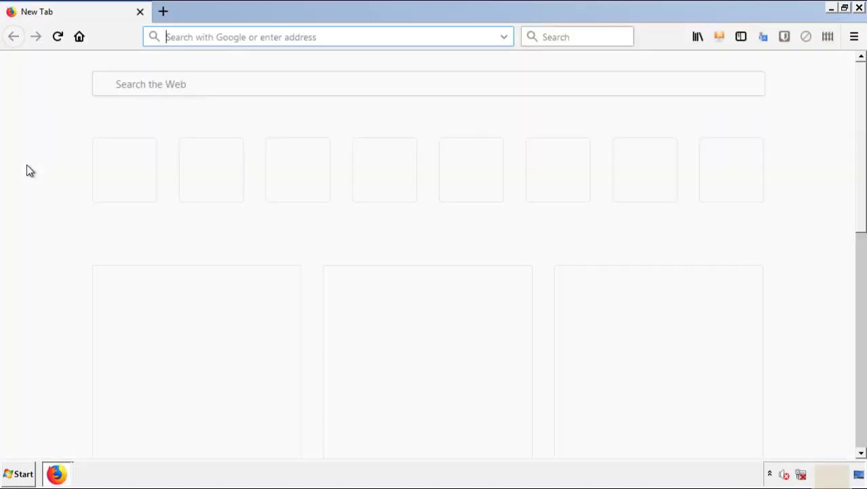
pyautogui.click(854, 36)
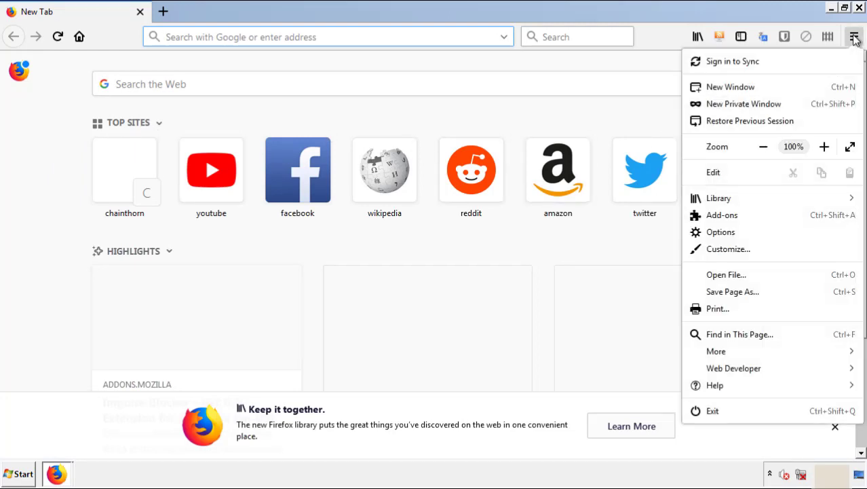
pyautogui.click(787, 215)
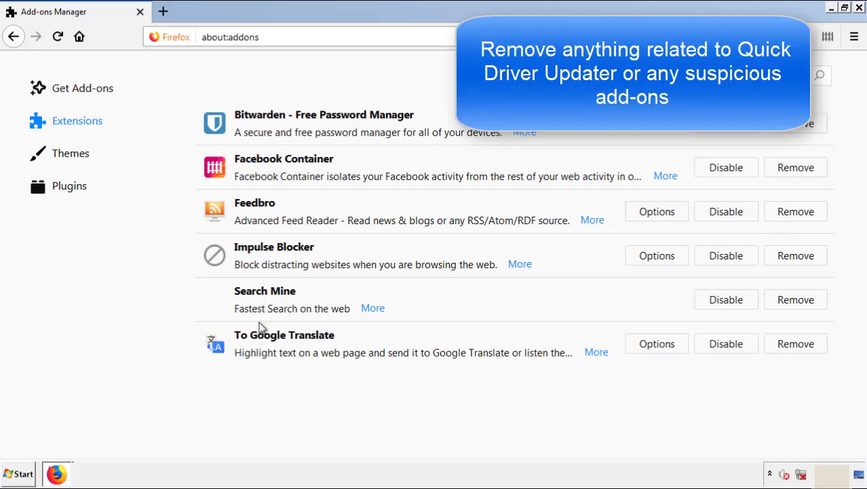
pyautogui.click(793, 303)
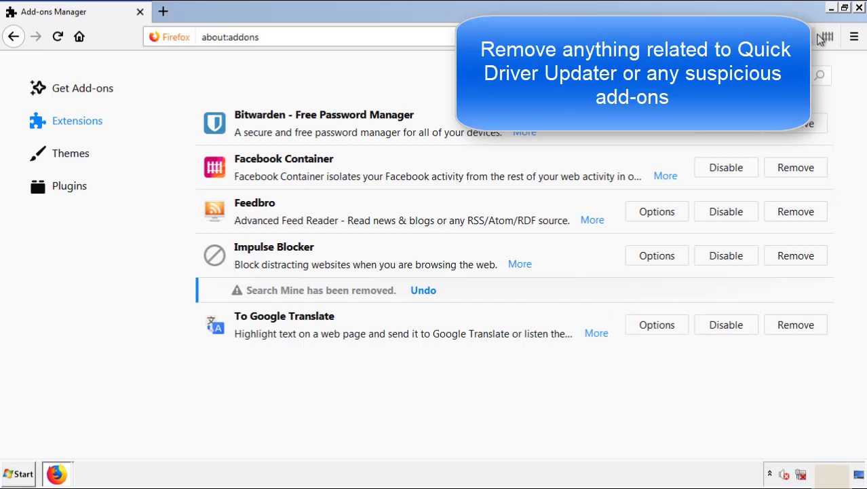
pyautogui.click(860, 8)
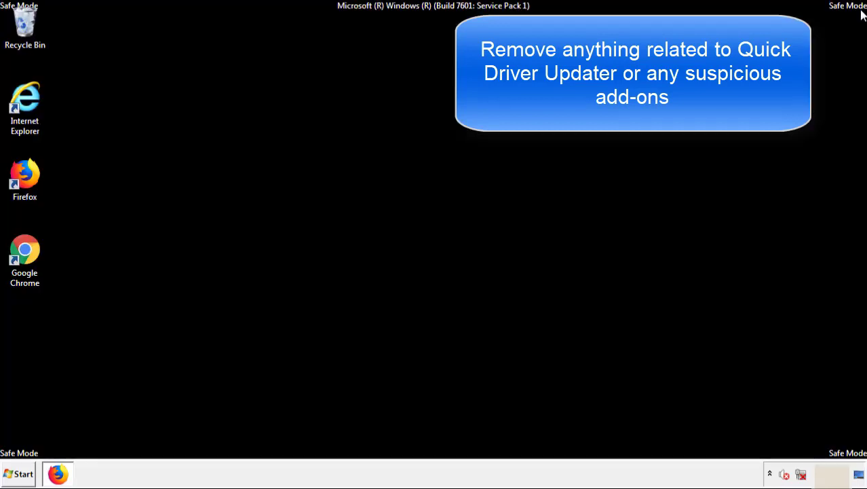
# Step: Remove and confirm removal of the Search Mine extension on Chrome's Extensions page
pyautogui.doubleClick(25, 252)
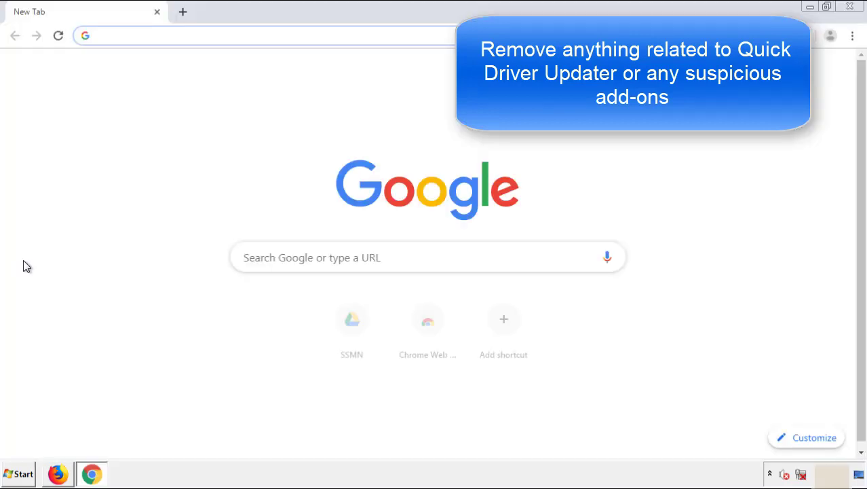
pyautogui.click(852, 36)
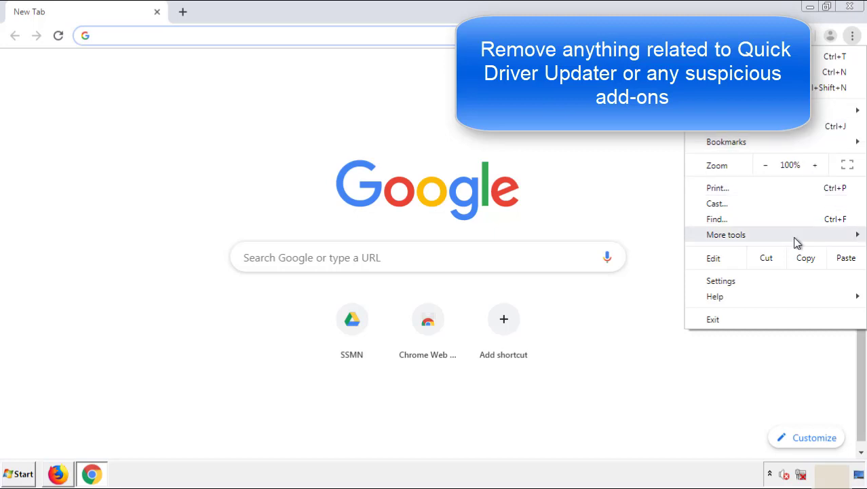
pyautogui.moveTo(776, 239)
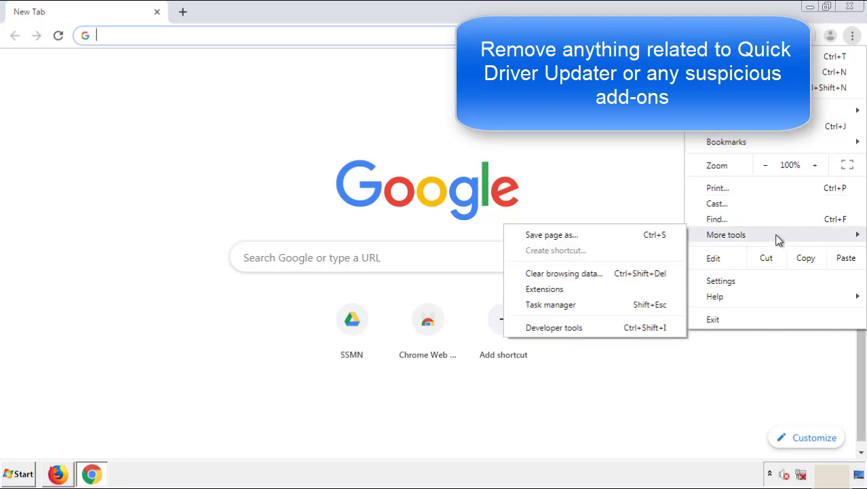
pyautogui.click(551, 289)
pyautogui.scroll(-6, 246, 221)
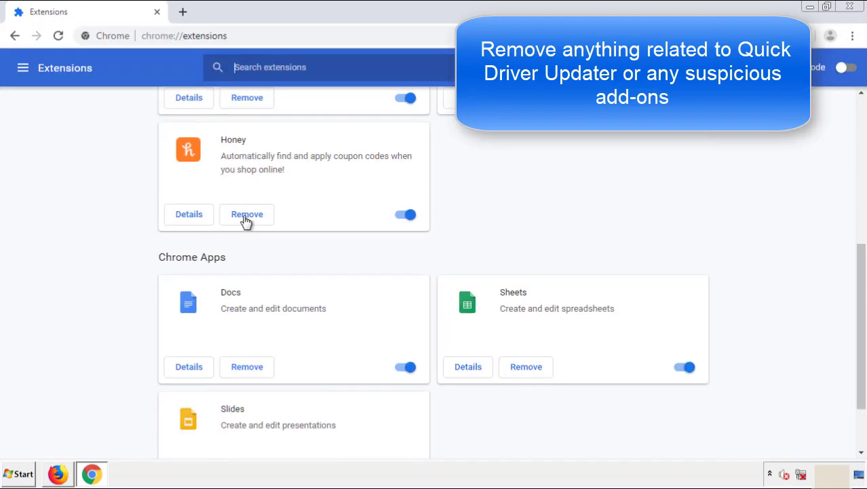
pyautogui.scroll(7, 329, 247)
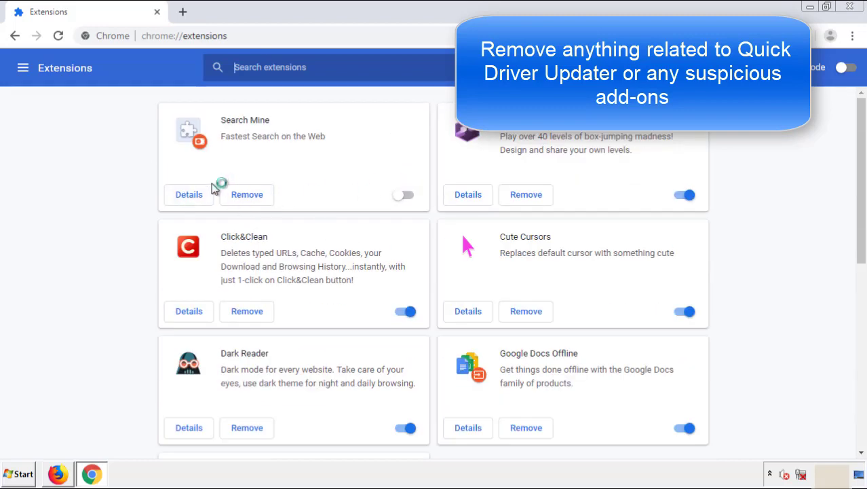
pyautogui.click(247, 197)
pyautogui.press('Return')
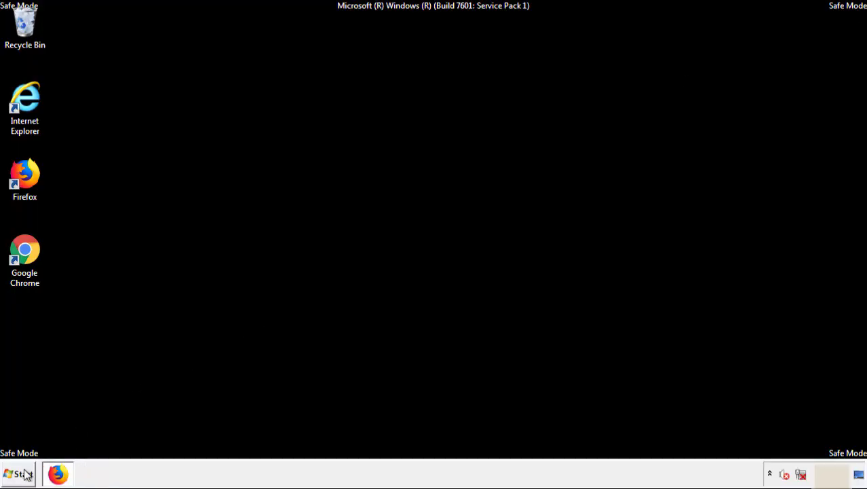
# Step: Show the Start menu's Shut down options so Restart is available
pyautogui.click(25, 474)
pyautogui.moveTo(235, 445)
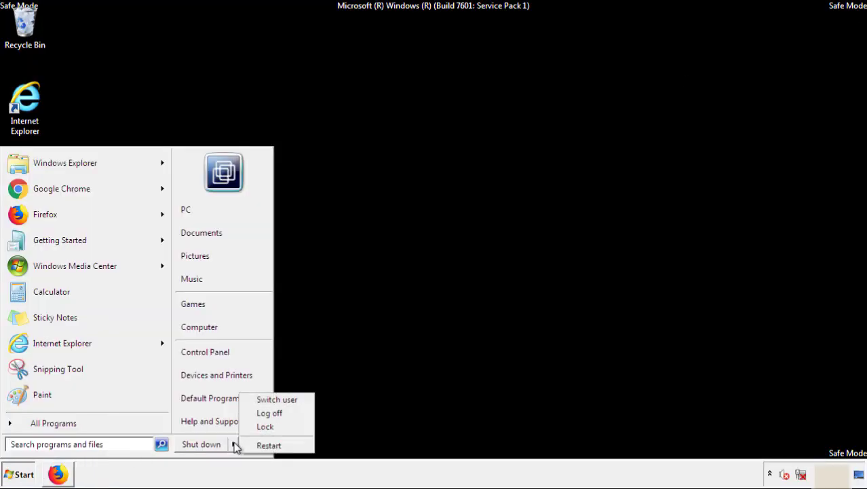